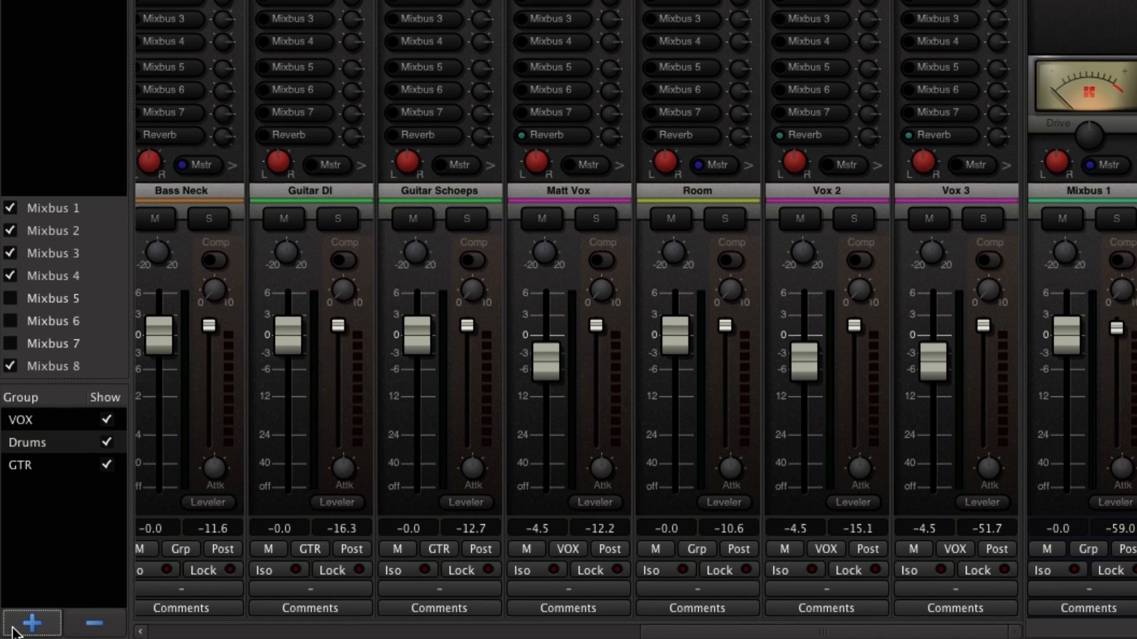
# - Create a track group named Bass for the Bass Body and Bass Neck tracks
pyautogui.click(14, 626)
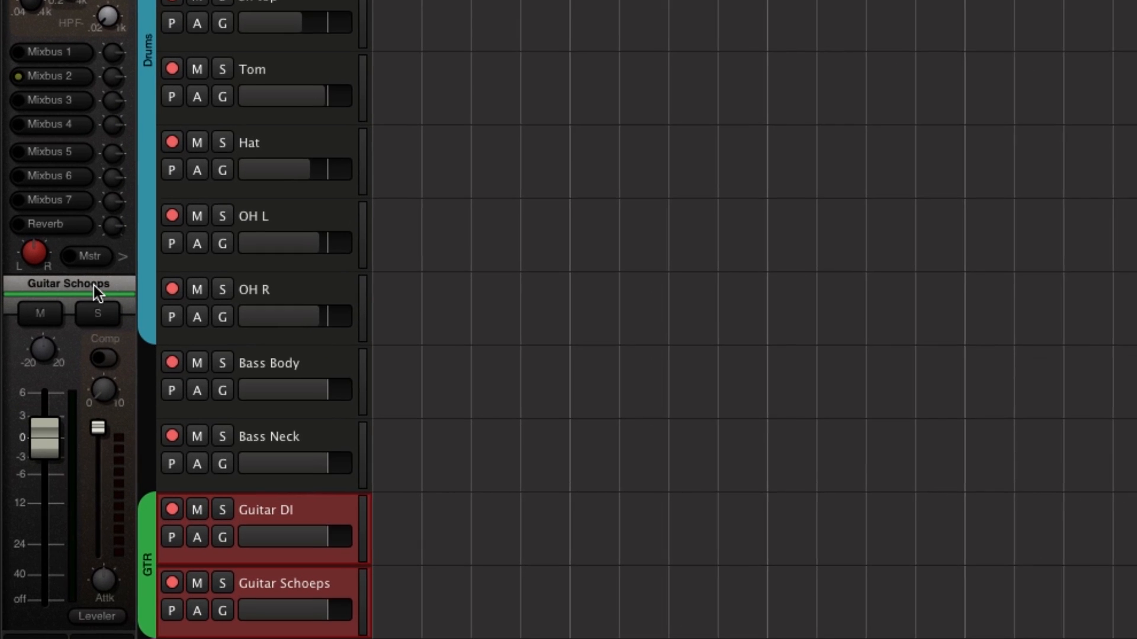
pyautogui.moveTo(159, 486); pyautogui.dragTo(158, 486)
pyautogui.write('Bass')
pyautogui.click(608, 610)
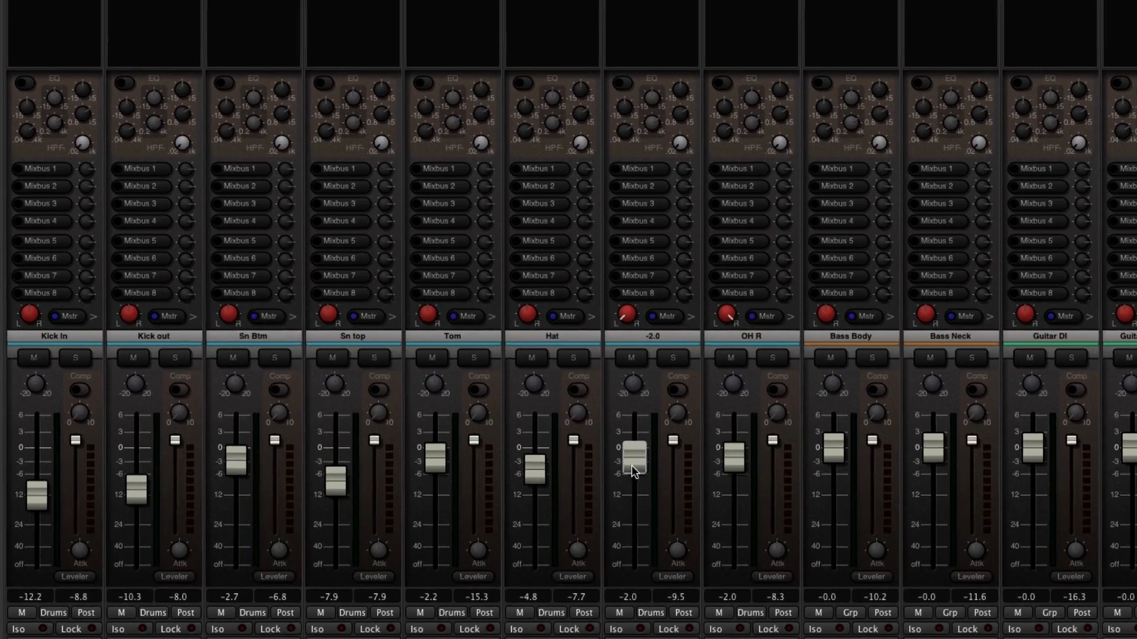
# - Turn solo on and off for the Tom channel in the Drums group and mute the Hat channel
pyautogui.click(474, 358)
pyautogui.click(474, 358)
pyautogui.click(532, 357)
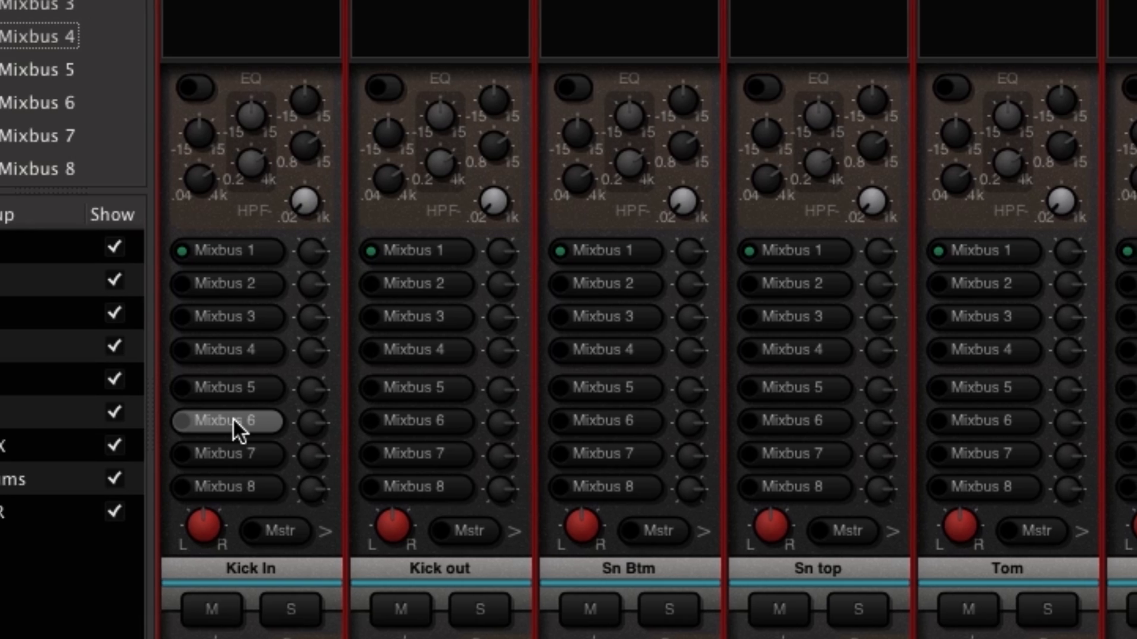
# - Assign the selected drum channels to Mixbus 6 and Mixbus 7
pyautogui.click(249, 420)
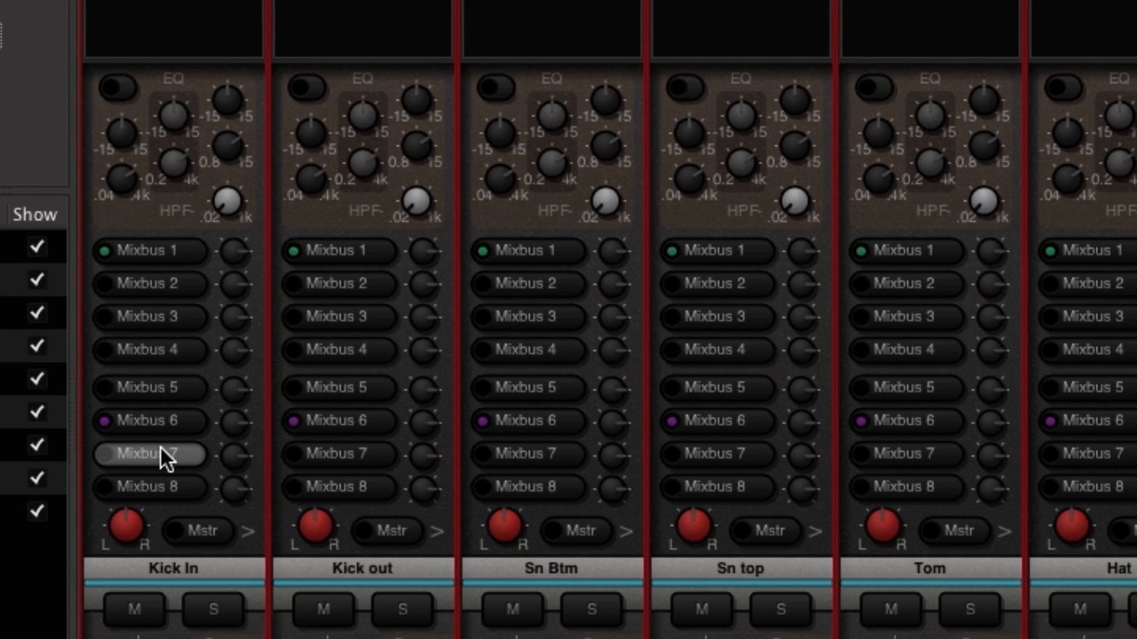
pyautogui.click(157, 454)
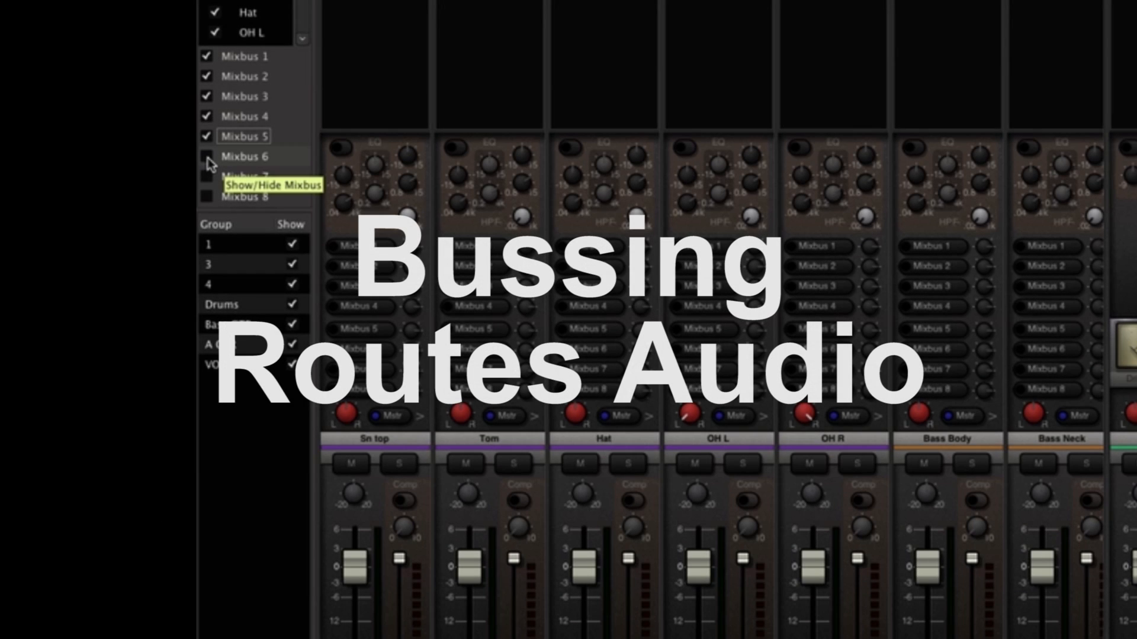
# - Show the Mixbus 6, Mixbus 7 and Mixbus 8 strips in the mixer
pyautogui.click(206, 156)
pyautogui.click(206, 176)
pyautogui.click(207, 196)
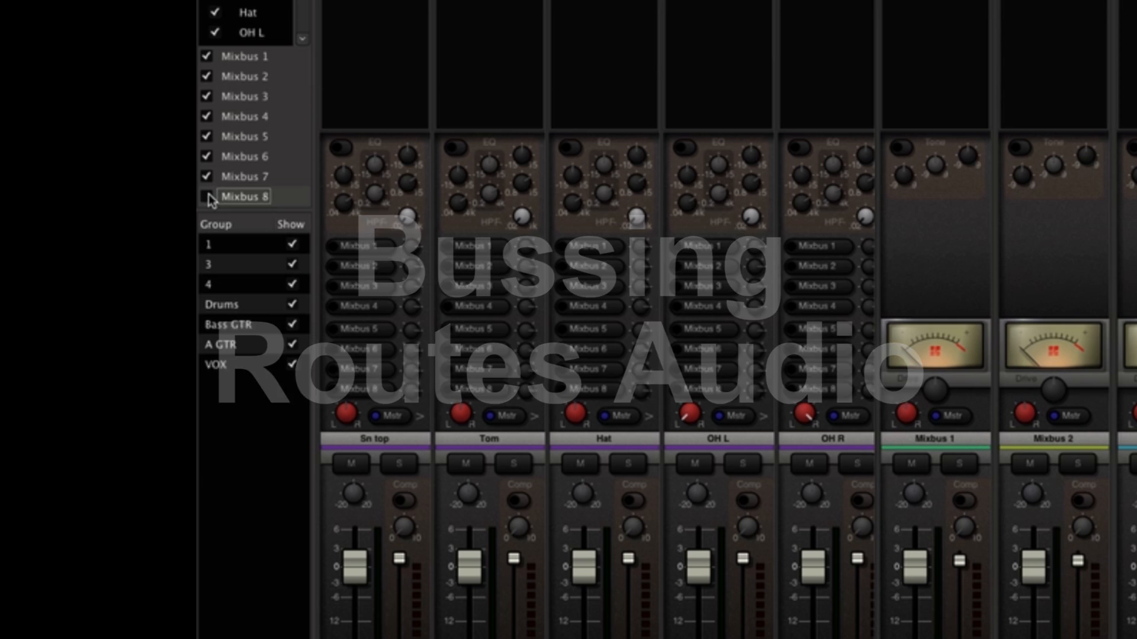
pyautogui.click(207, 197)
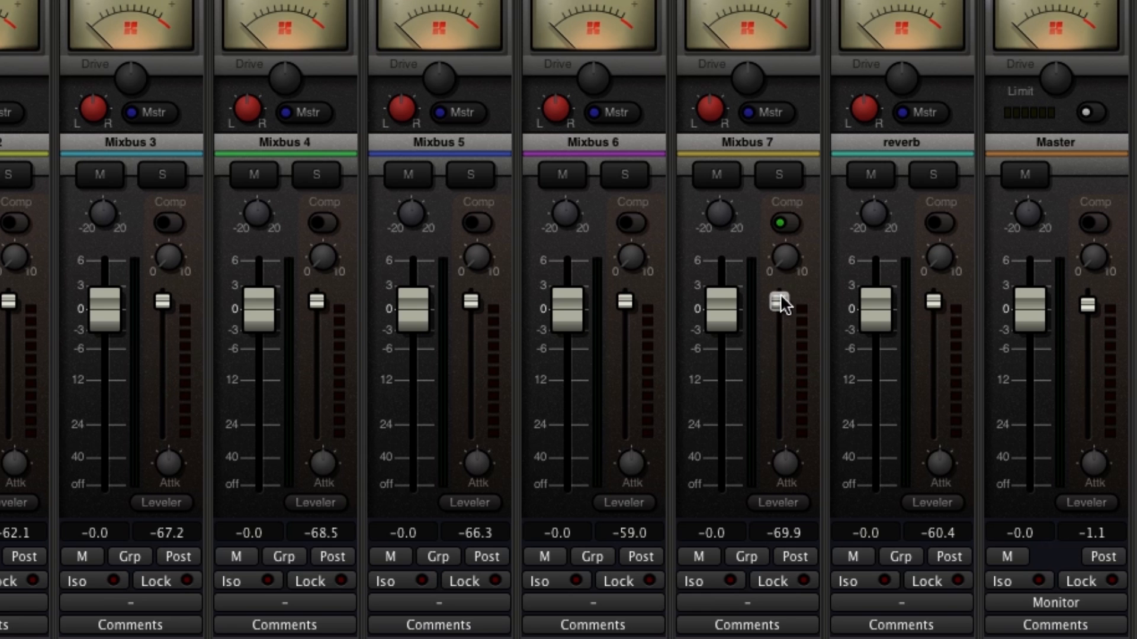
# - Lower the compressor threshold on Mixbus 7 and raise its drive
pyautogui.moveTo(779, 302); pyautogui.dragTo(786, 381)
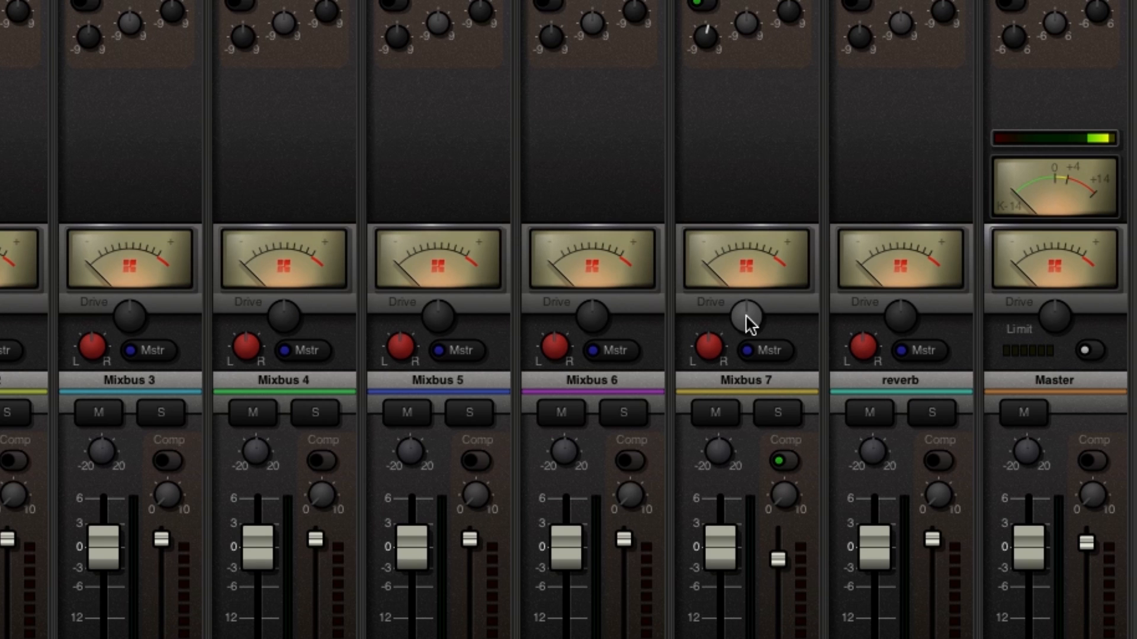
pyautogui.scroll(3, 745, 314)
pyautogui.scroll(2, 745, 315)
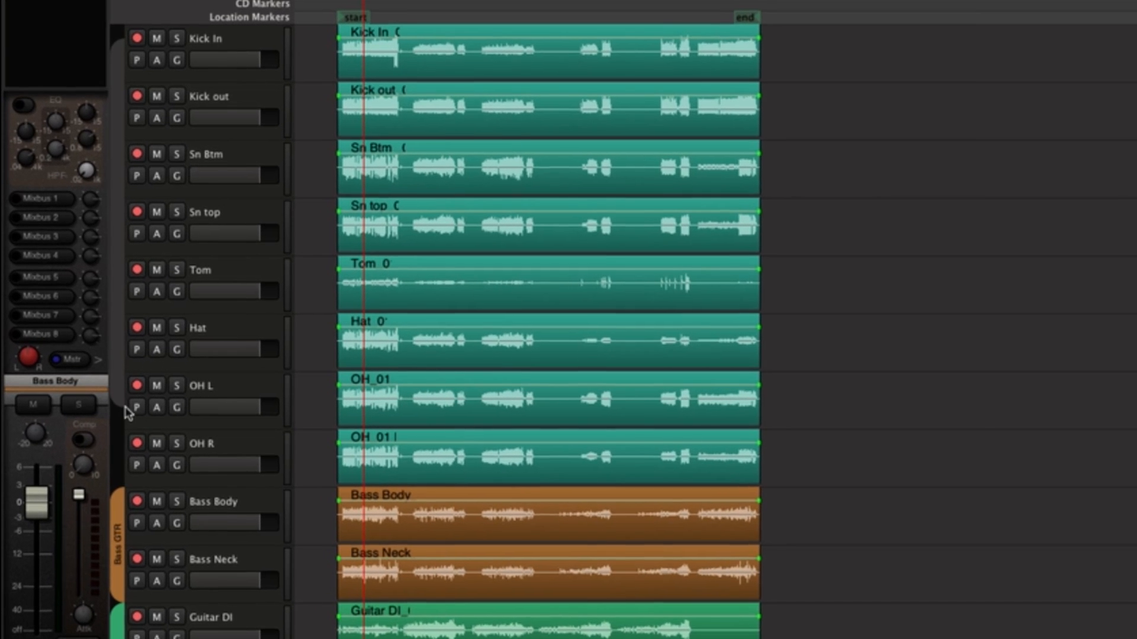
# - Create a group named Drums from Kick In through OH L in the editor and extend it to include OH R
pyautogui.moveTo(126, 407); pyautogui.dragTo(123, 418)
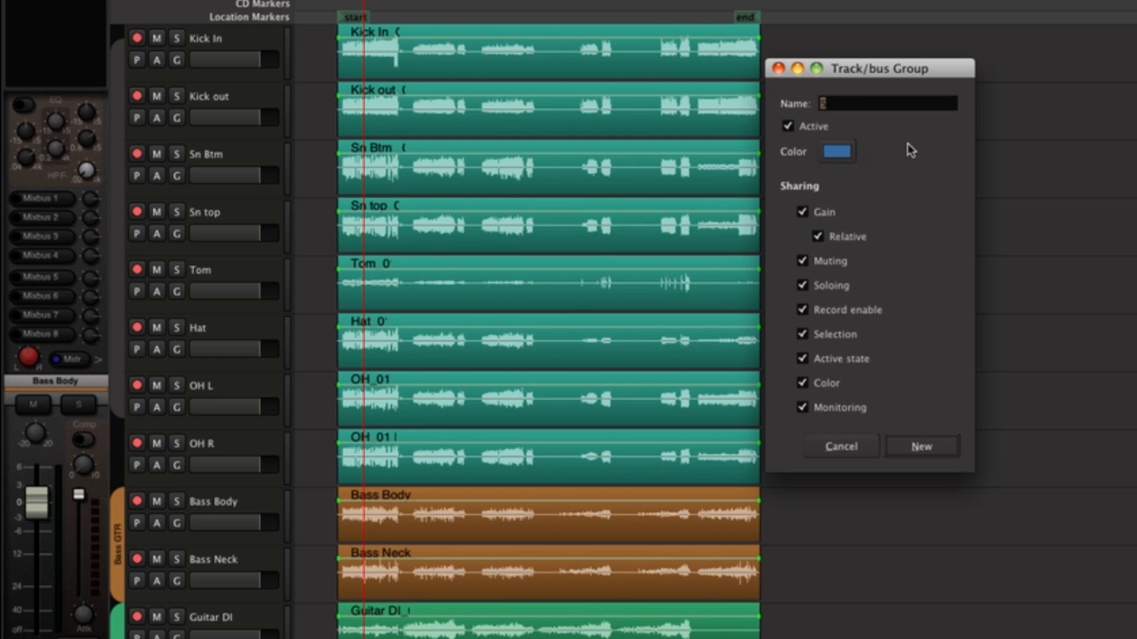
pyautogui.write('Drums')
pyautogui.press('Return')
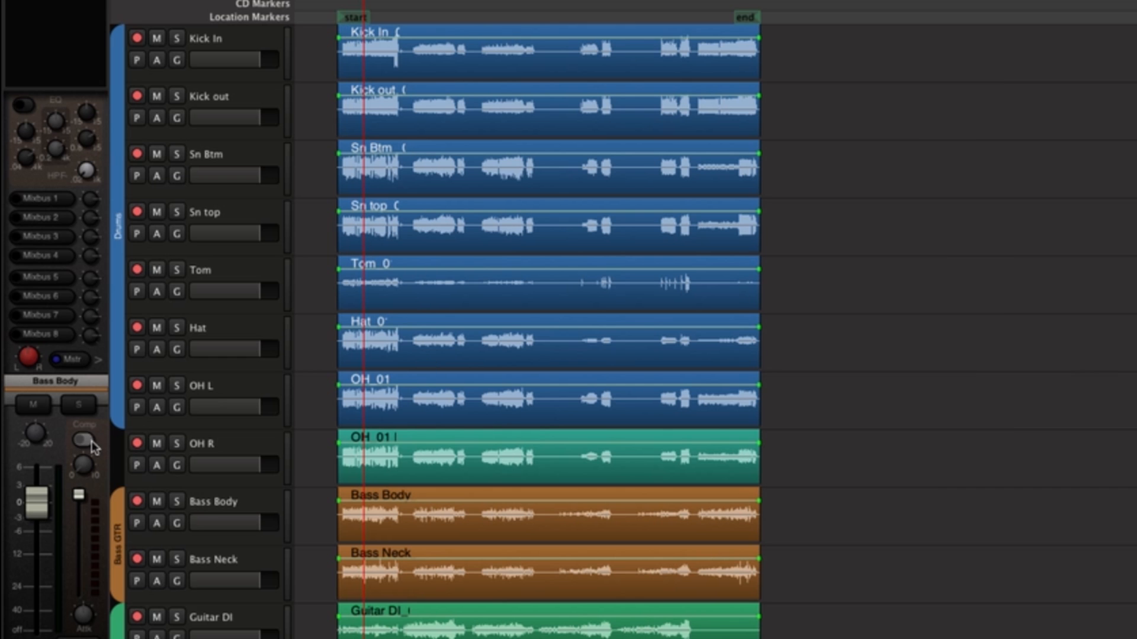
pyautogui.moveTo(121, 436); pyautogui.dragTo(117, 485)
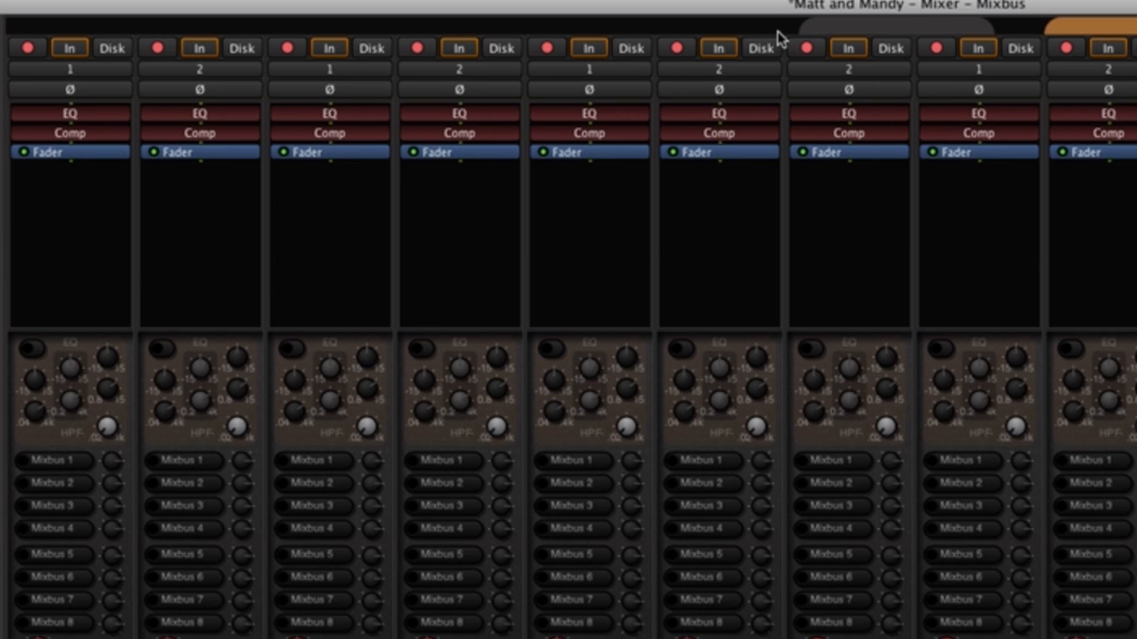
# - Create a group named Drums across the second to eighth mixer channels and extend it over the first channel
pyautogui.moveTo(778, 33); pyautogui.dragTo(155, 38)
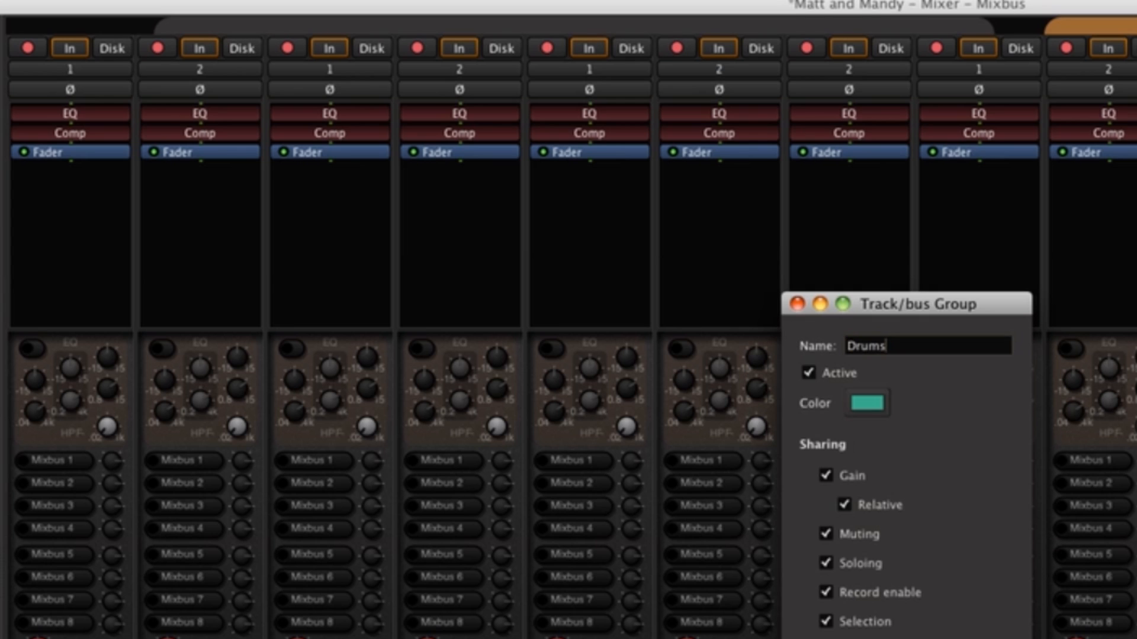
pyautogui.press('Return')
pyautogui.moveTo(151, 38); pyautogui.dragTo(34, 34)
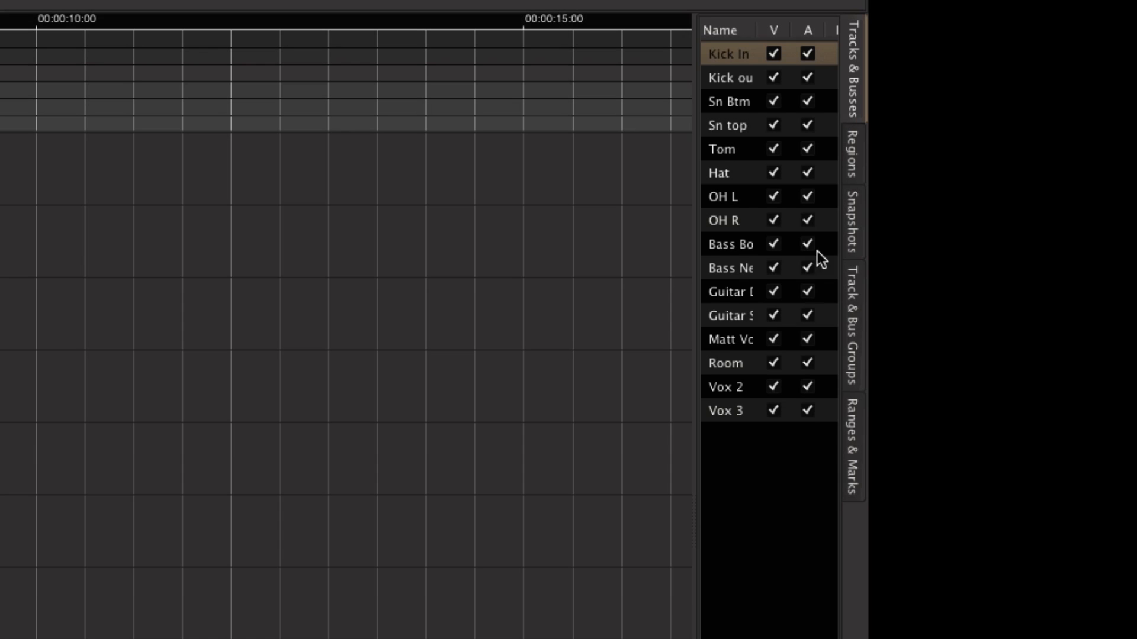
# - Display the editor's track and bus groups list, widen it and create a new group named VOX
pyautogui.click(854, 314)
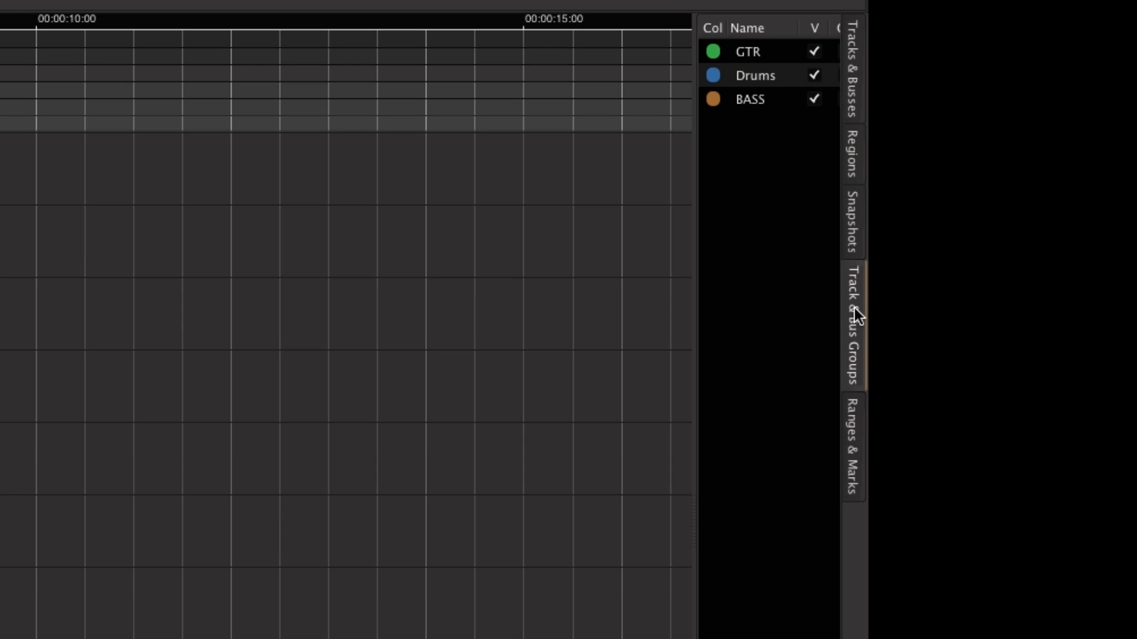
pyautogui.moveTo(693, 327); pyautogui.dragTo(536, 345)
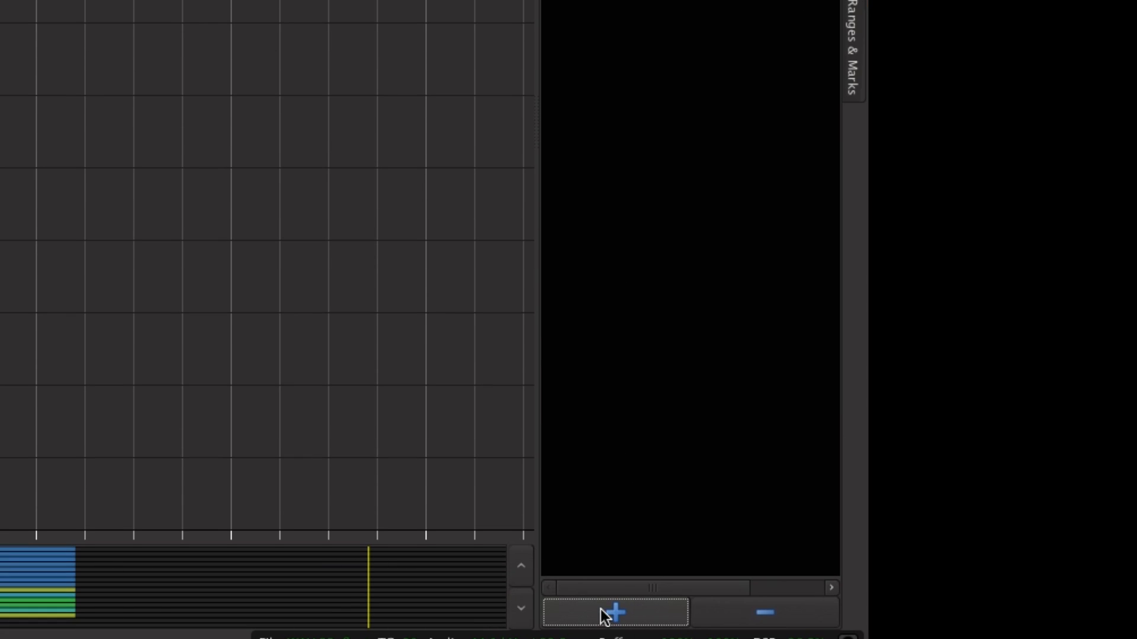
pyautogui.click(616, 614)
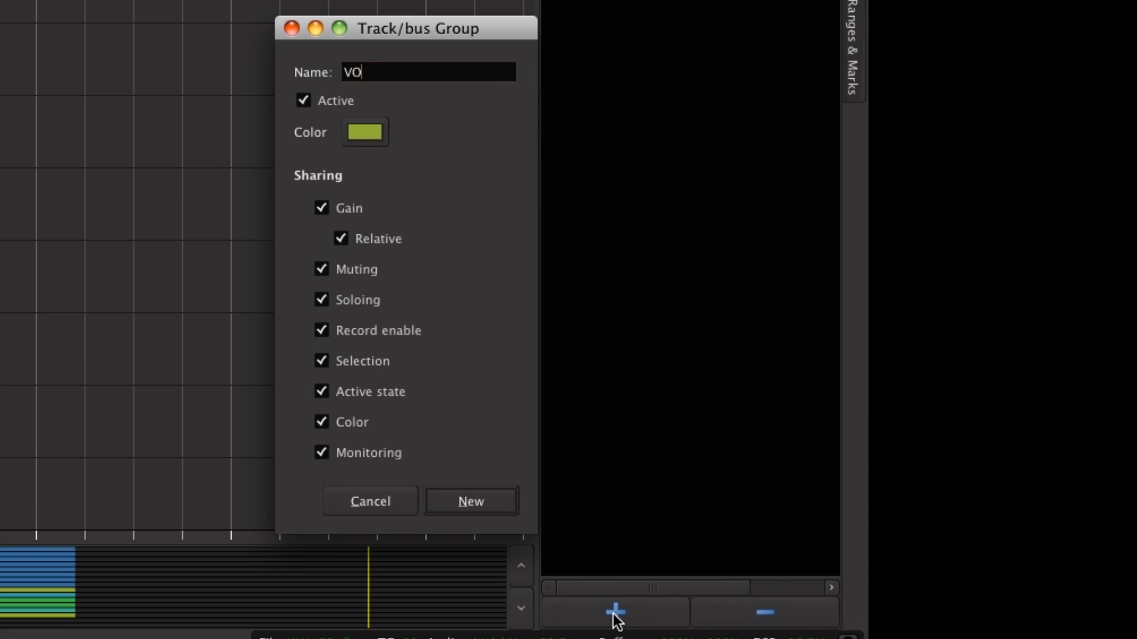
pyautogui.press('Return')
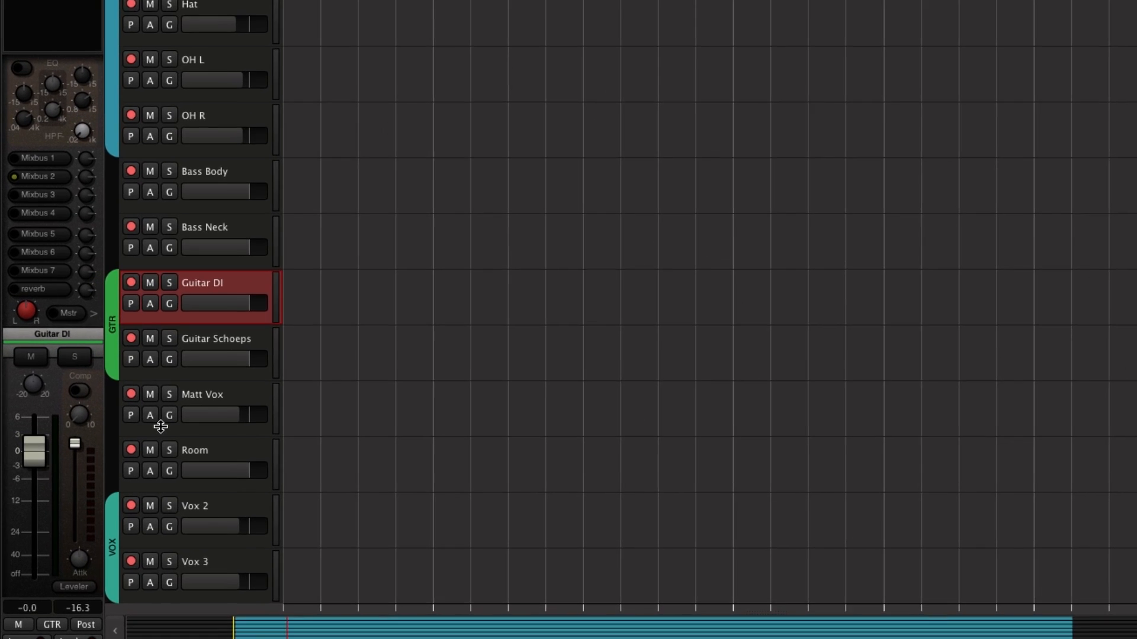
# - Assign the vocal track directly above Room to the VOX group
pyautogui.click(205, 397)
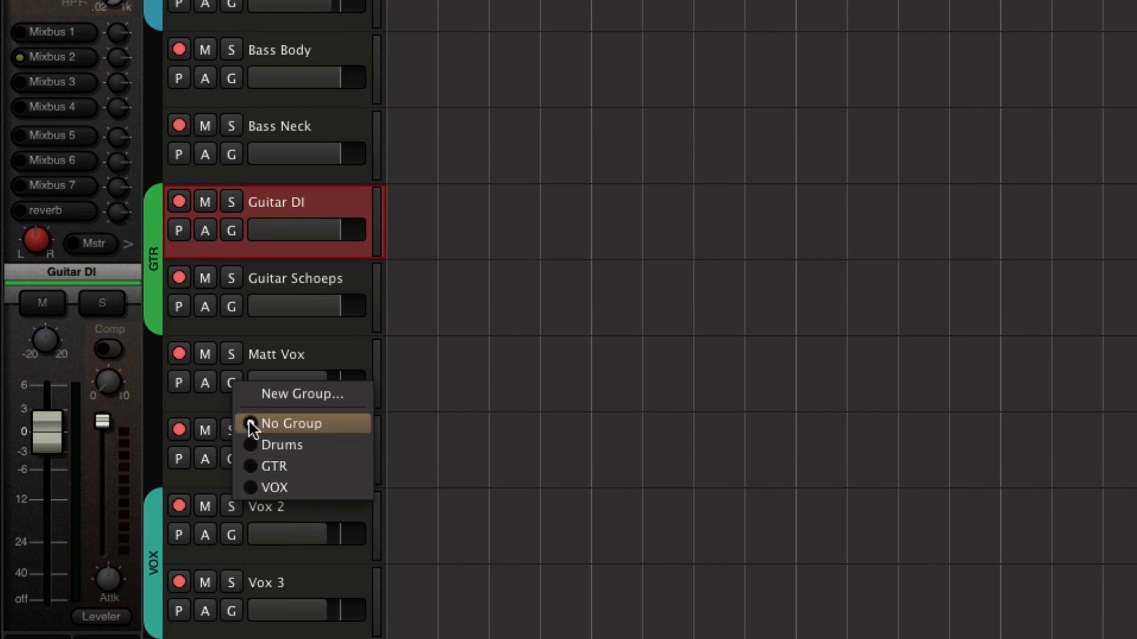
pyautogui.click(275, 488)
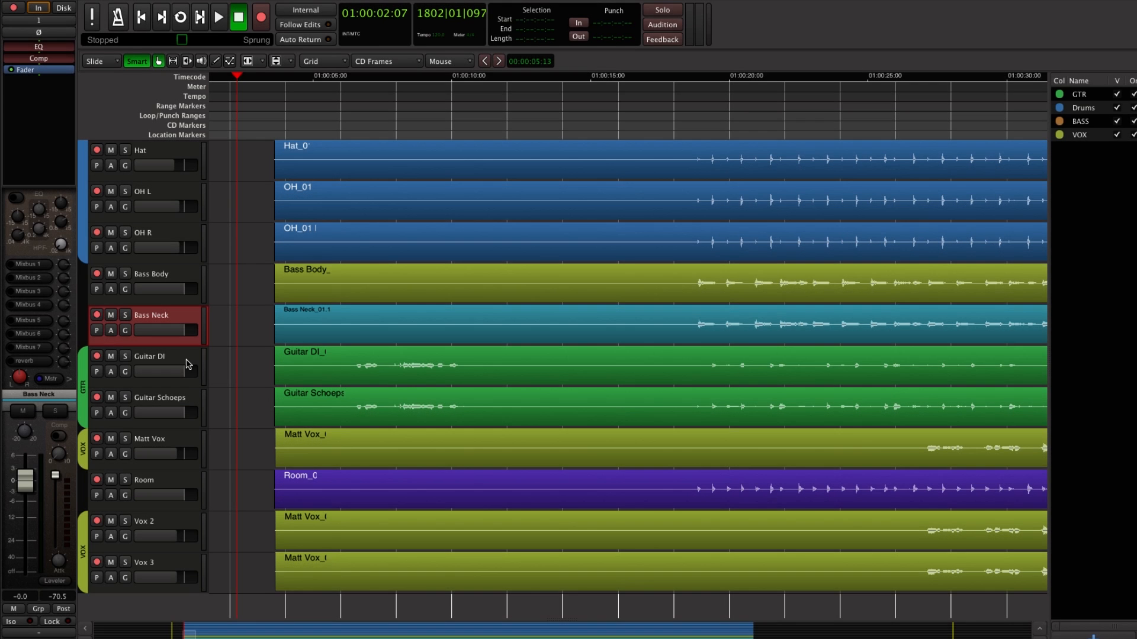
# - Adjust the start of the grouped Guitar DI and Guitar Schoeps regions together
pyautogui.click(345, 214)
pyautogui.moveTo(285, 419)
pyautogui.mouseDown()
pyautogui.moveTo(689, 420)
pyautogui.moveTo(283, 419)
pyautogui.mouseUp()
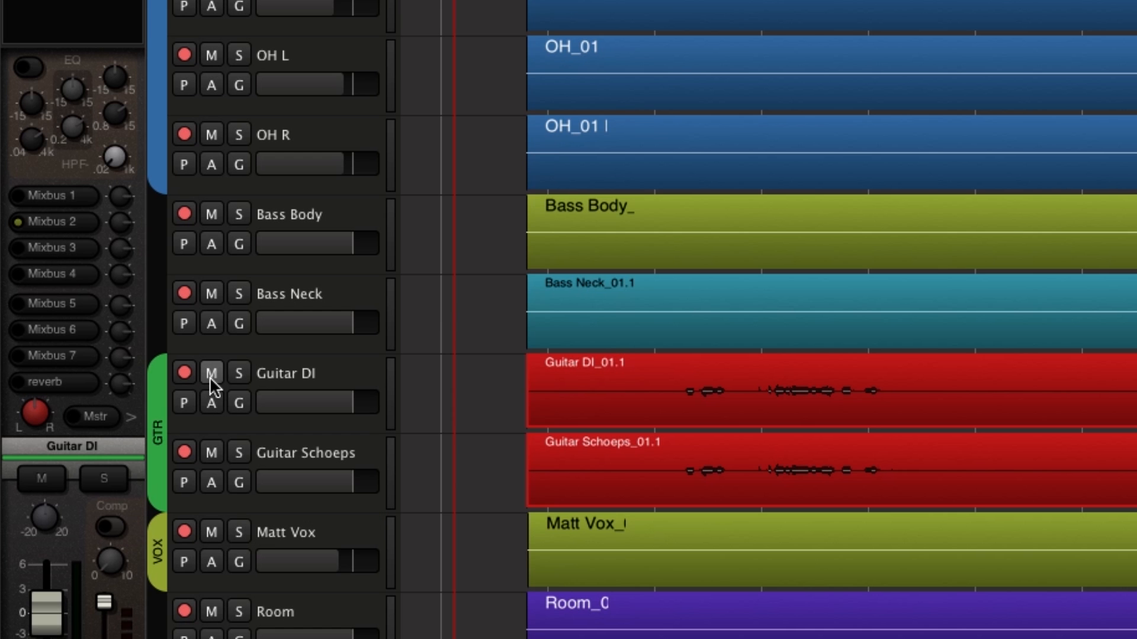
# - Turn mute on and off and solo on and off for the GTR group from the Guitar DI track
pyautogui.click(213, 373)
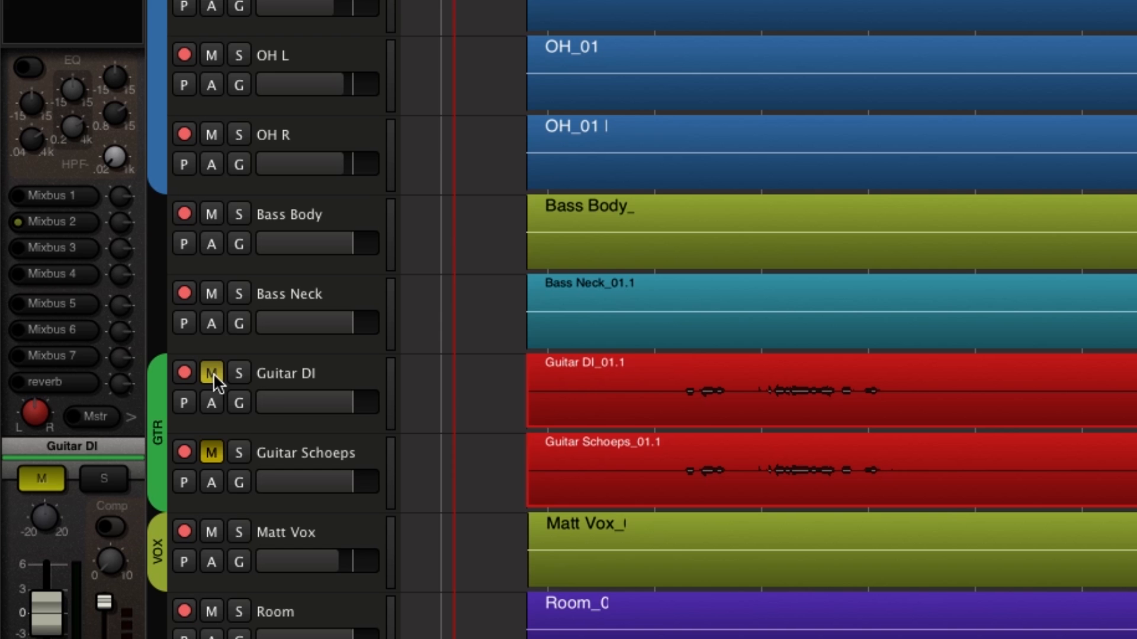
pyautogui.click(213, 373)
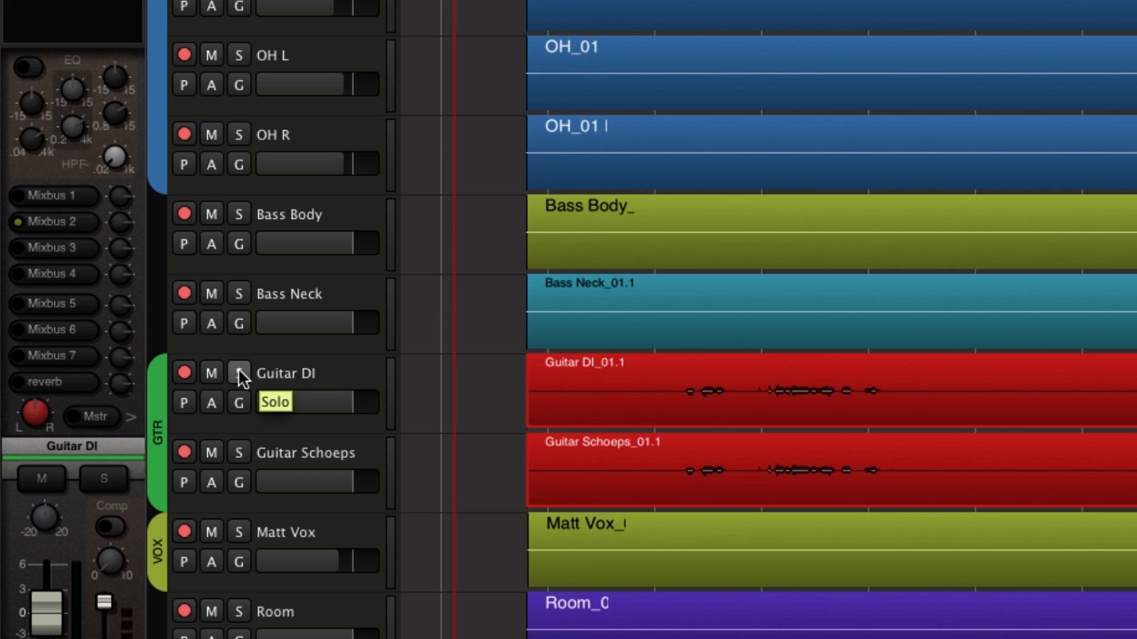
pyautogui.click(239, 372)
pyautogui.click(238, 372)
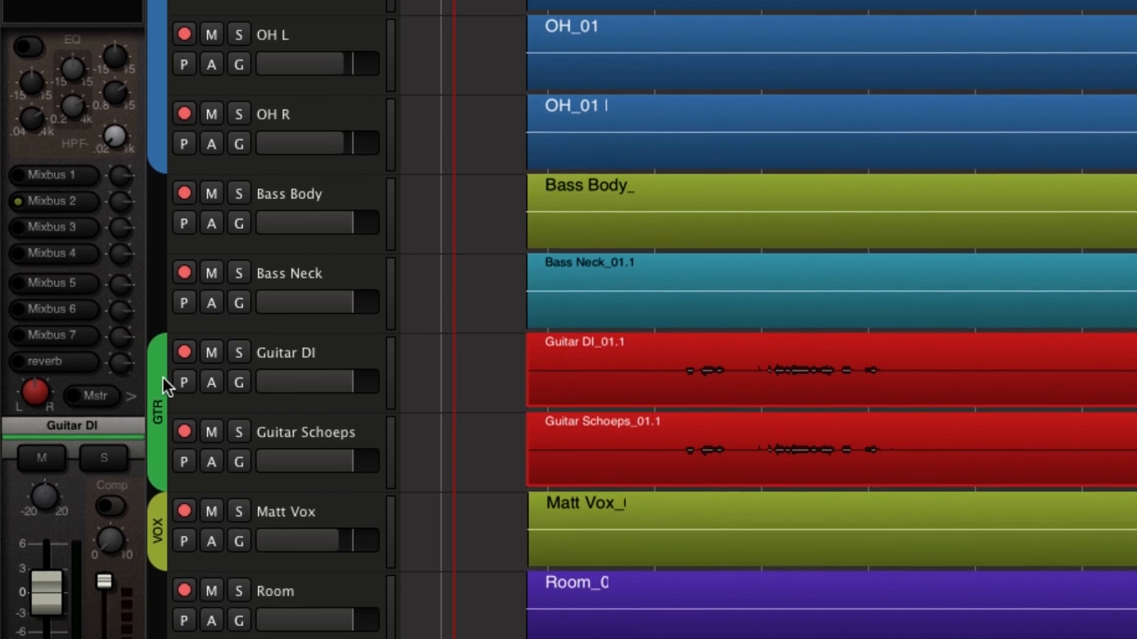
# - Open the settings for a new track group and toggle its Selection sharing option
pyautogui.rightClick(160, 394)
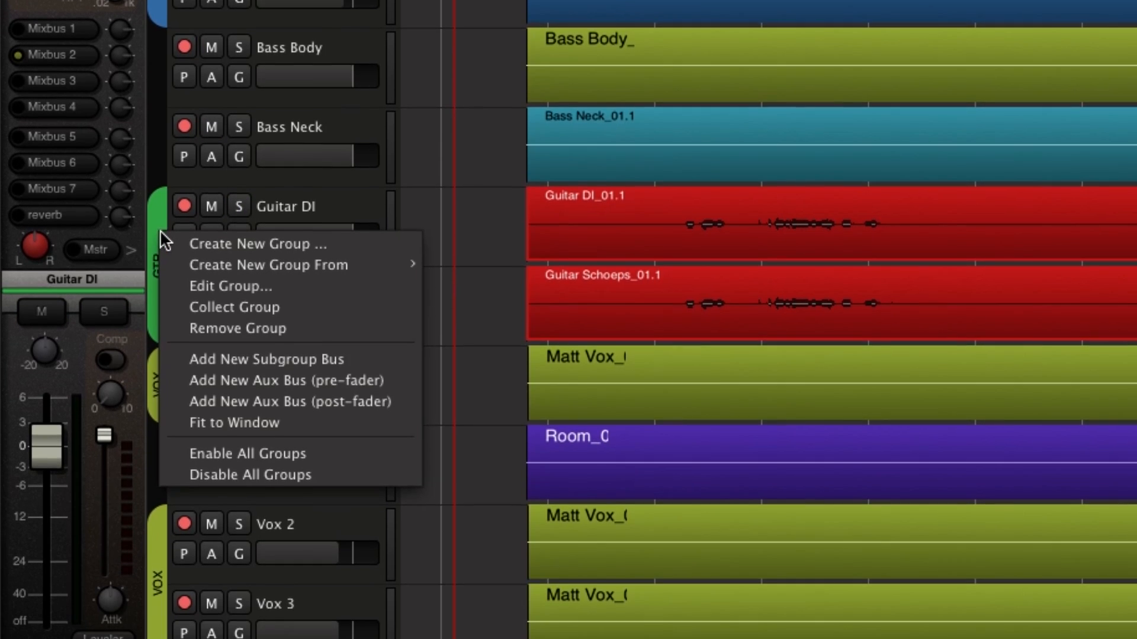
pyautogui.click(220, 244)
pyautogui.click(454, 328)
pyautogui.click(453, 365)
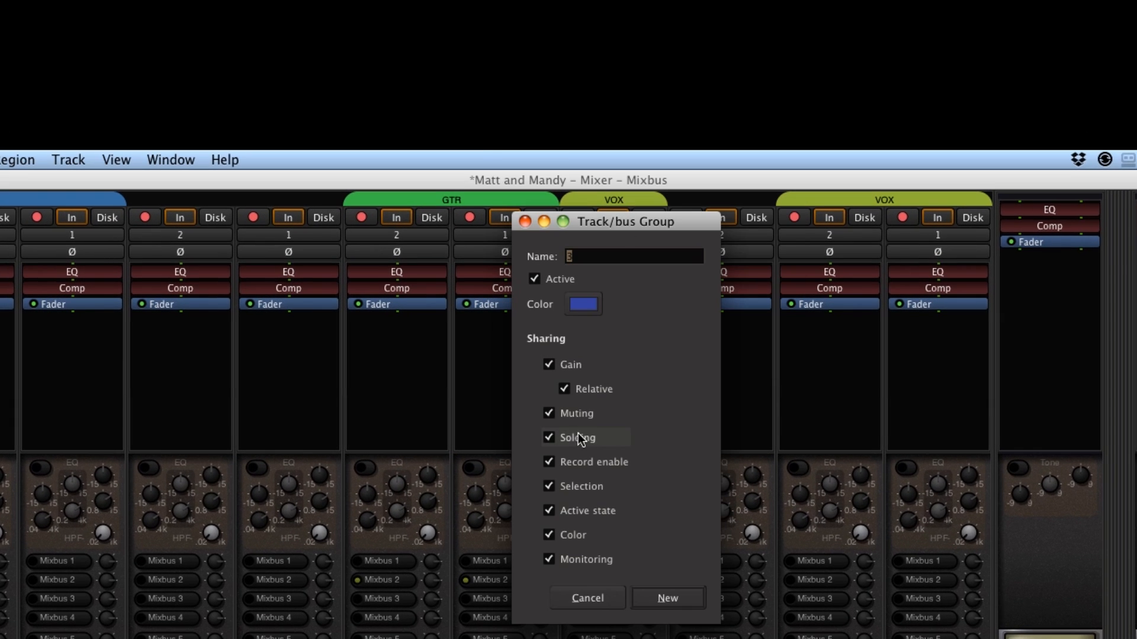
pyautogui.click(546, 487)
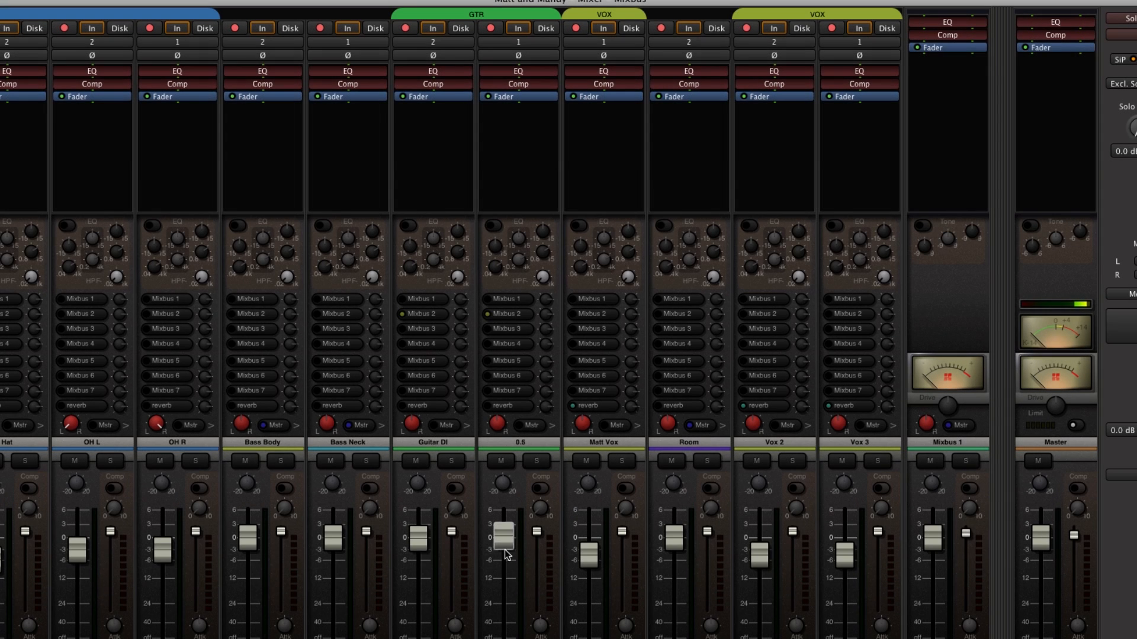
# - Adjust the Guitar Schoeps fader, bring it to about -0.2 dB with the GTR group disabled, and move it again with the group re-enabled
pyautogui.moveTo(507, 554)
pyautogui.mouseDown()
pyautogui.moveTo(504, 577)
pyautogui.moveTo(503, 544)
pyautogui.mouseUp()
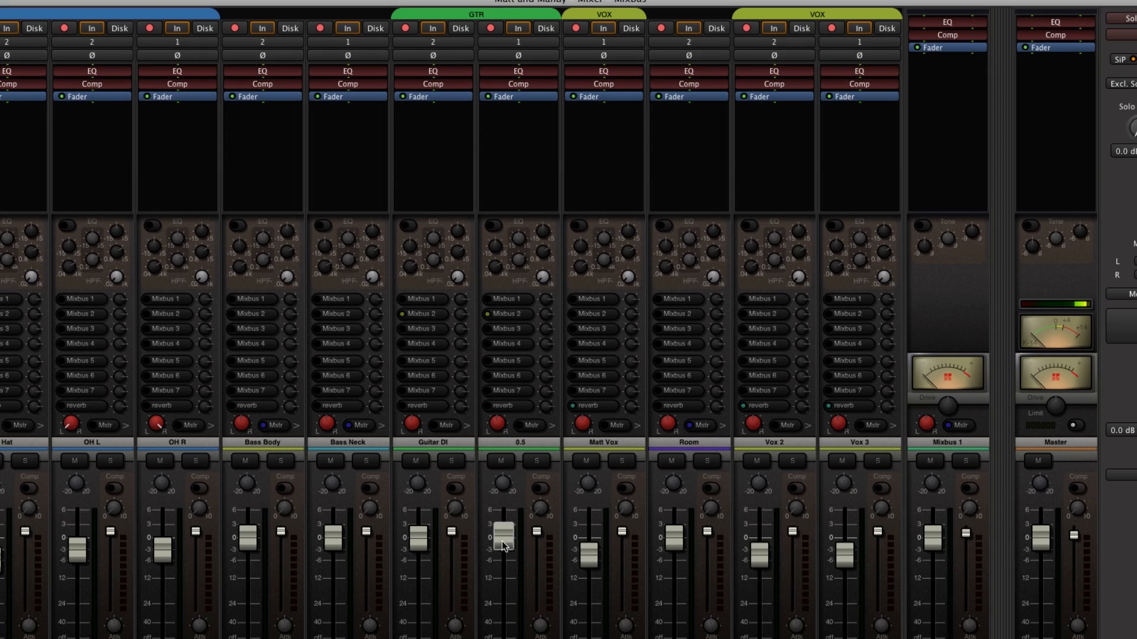
pyautogui.click(496, 16)
pyautogui.moveTo(504, 535)
pyautogui.mouseDown()
pyautogui.moveTo(506, 592)
pyautogui.moveTo(508, 544)
pyautogui.mouseUp()
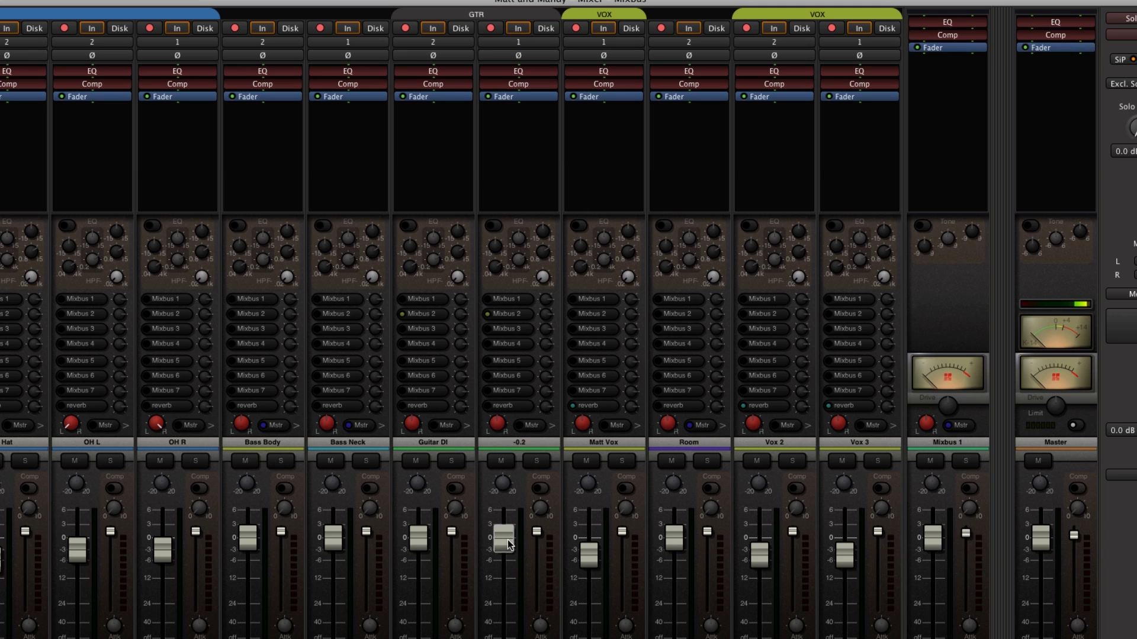
pyautogui.click(502, 16)
pyautogui.moveTo(503, 538)
pyautogui.mouseDown()
pyautogui.moveTo(505, 608)
pyautogui.moveTo(508, 540)
pyautogui.mouseUp()
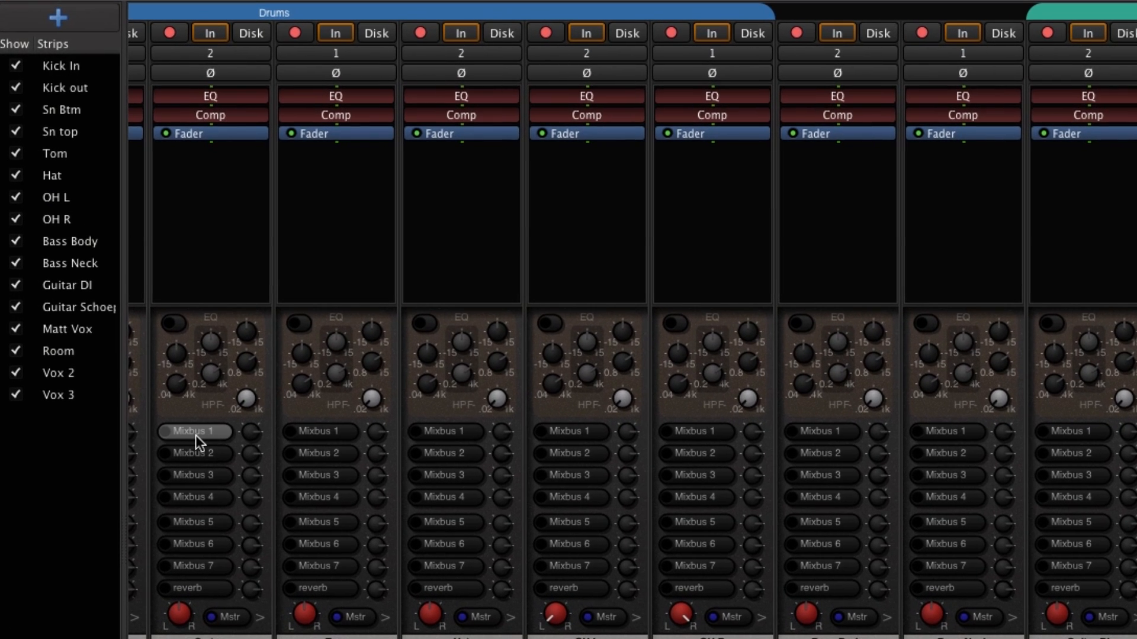
# - Route the Drums group to Mixbus 1, the two guitar channels to Mixbus 3, and Bass Body and Bass Neck to Mixbus 2
pyautogui.click(196, 432)
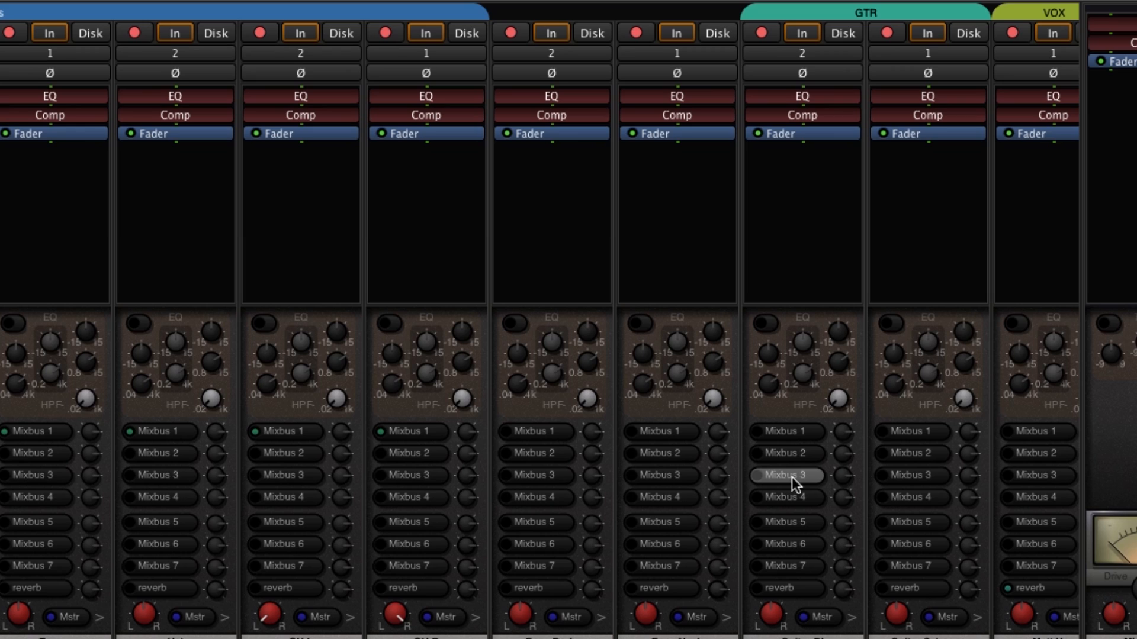
pyautogui.click(791, 477)
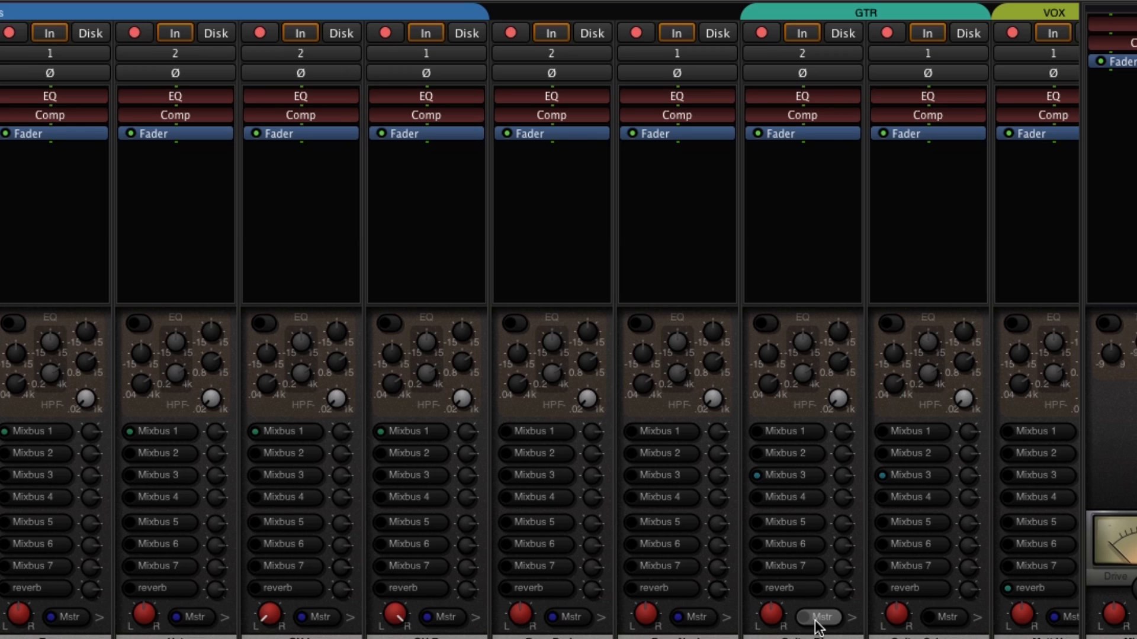
pyautogui.click(531, 453)
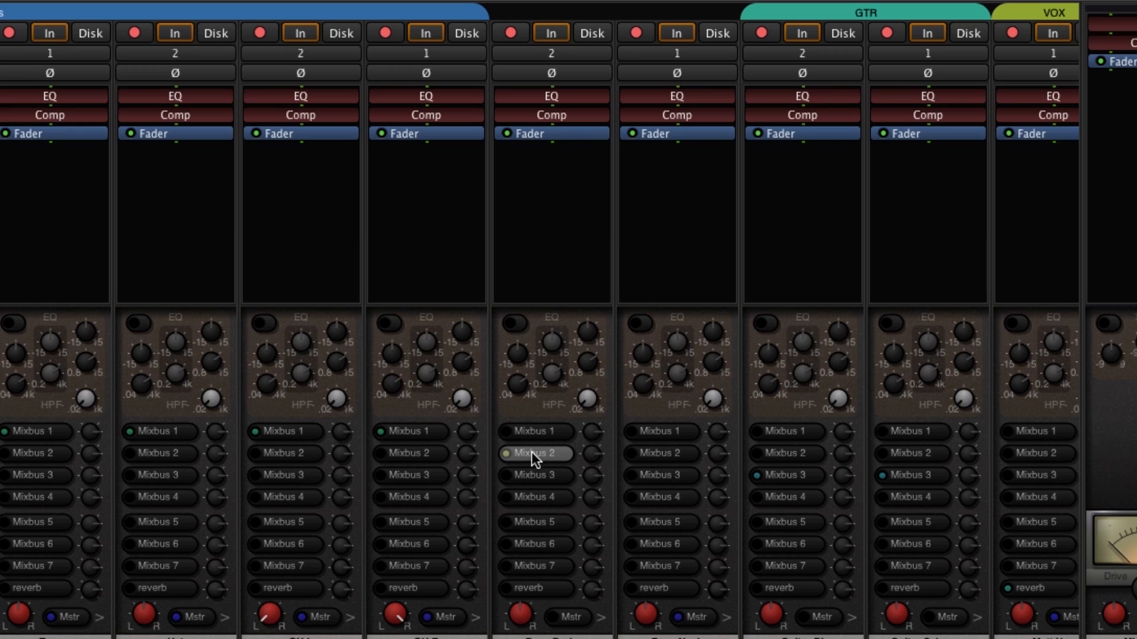
pyautogui.click(654, 453)
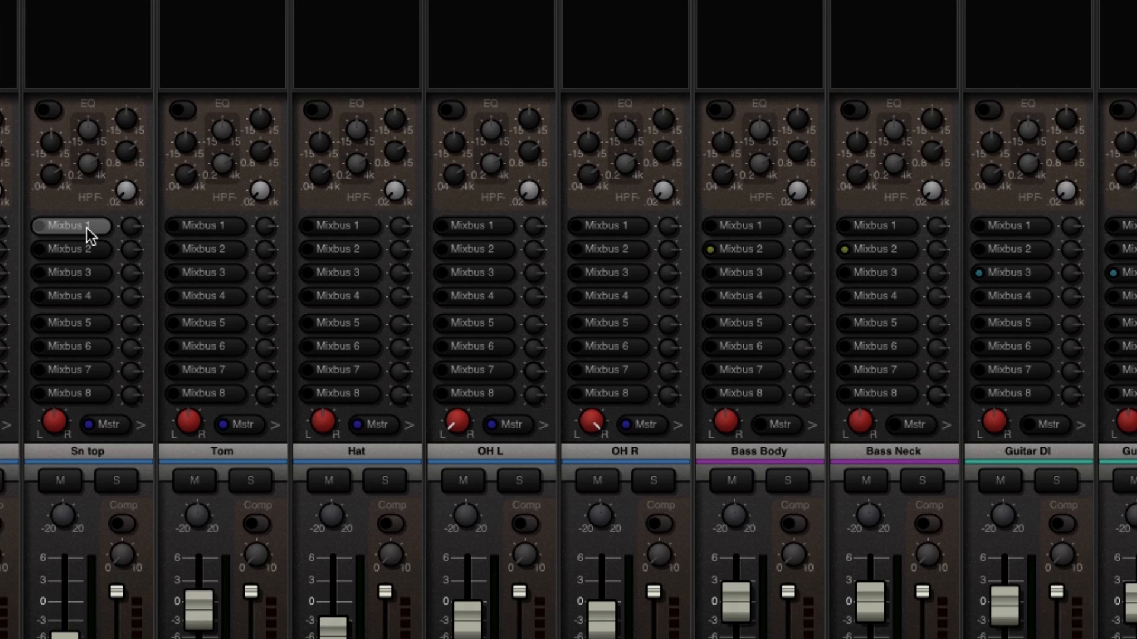
# - Assign the Drums group to Mixbus 1 and Mixbus 7 from the Sn top channel
pyautogui.click(87, 228)
pyautogui.click(83, 368)
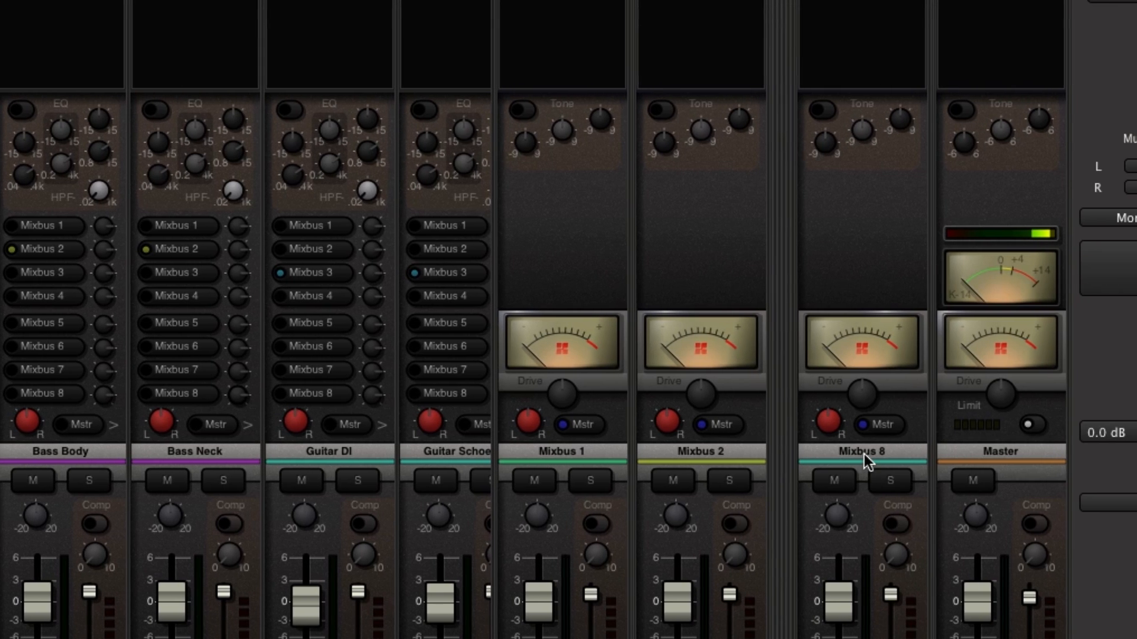
# - Rename the Mixbus 8 bus to Reverb
pyautogui.click(864, 454)
pyautogui.click(879, 465)
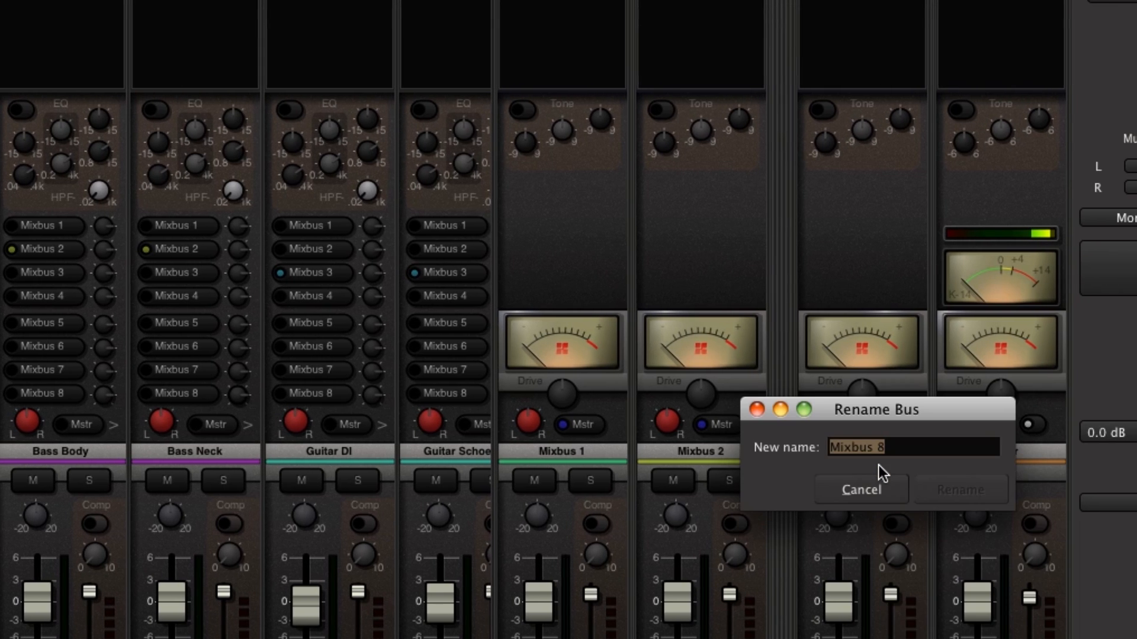
pyautogui.write('Reverb')
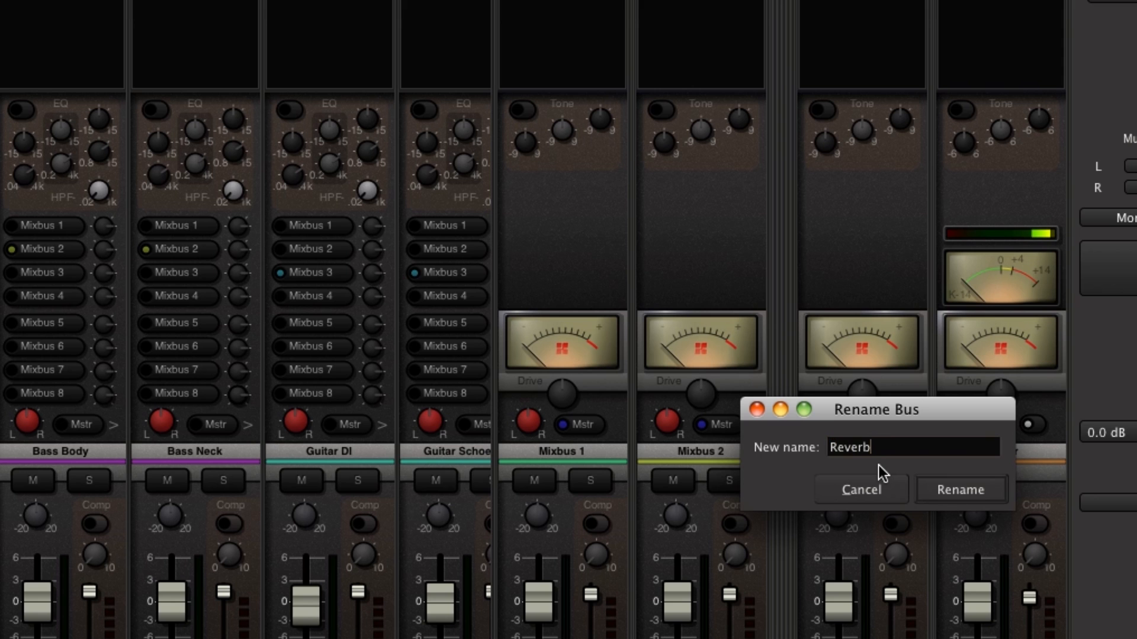
pyautogui.press('Return')
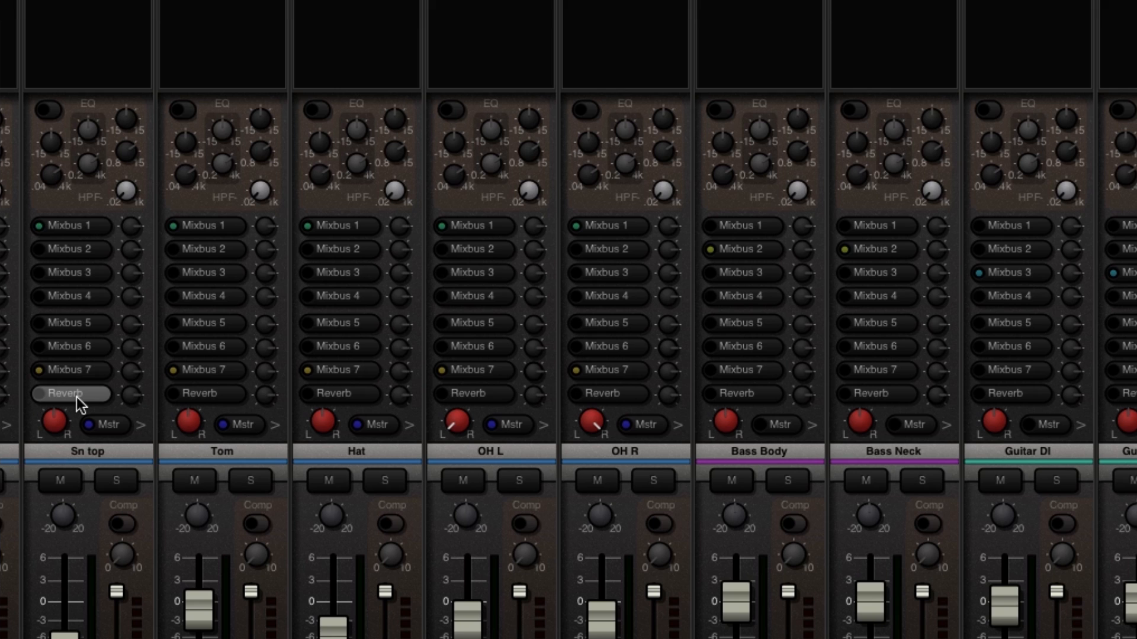
# - Assign all channels to the Reverb bus from Sn top, set the Tom and Bass Body reverb sends to -13.5, and adjust the Bass Neck send
pyautogui.keyDown('ctrl'); pyautogui.click(76, 397); pyautogui.keyUp('ctrl')
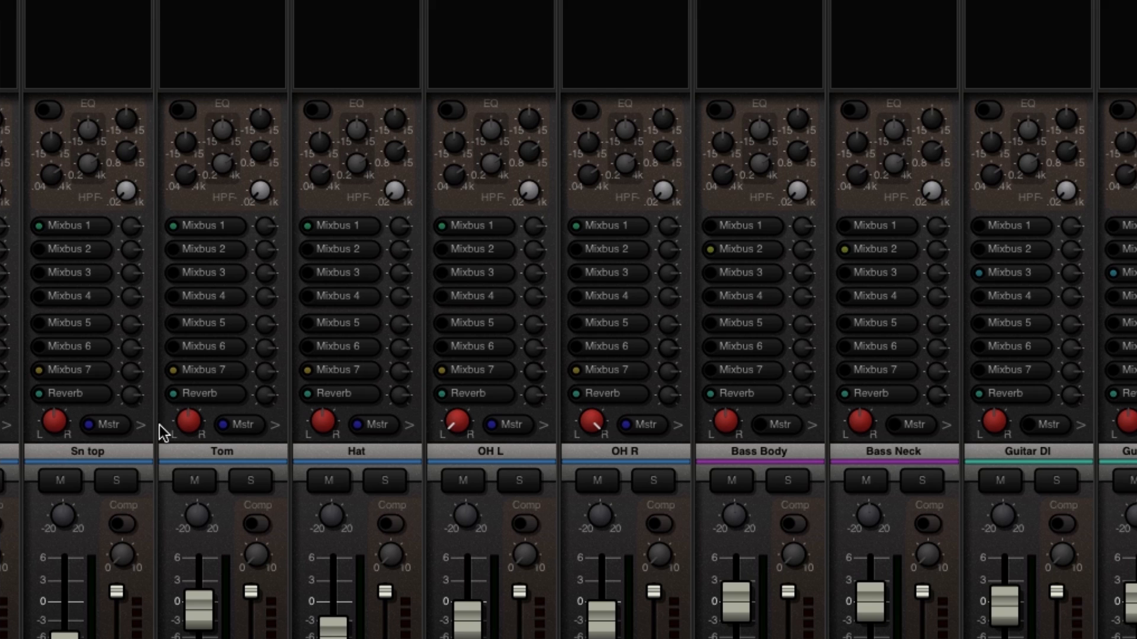
pyautogui.moveTo(264, 398)
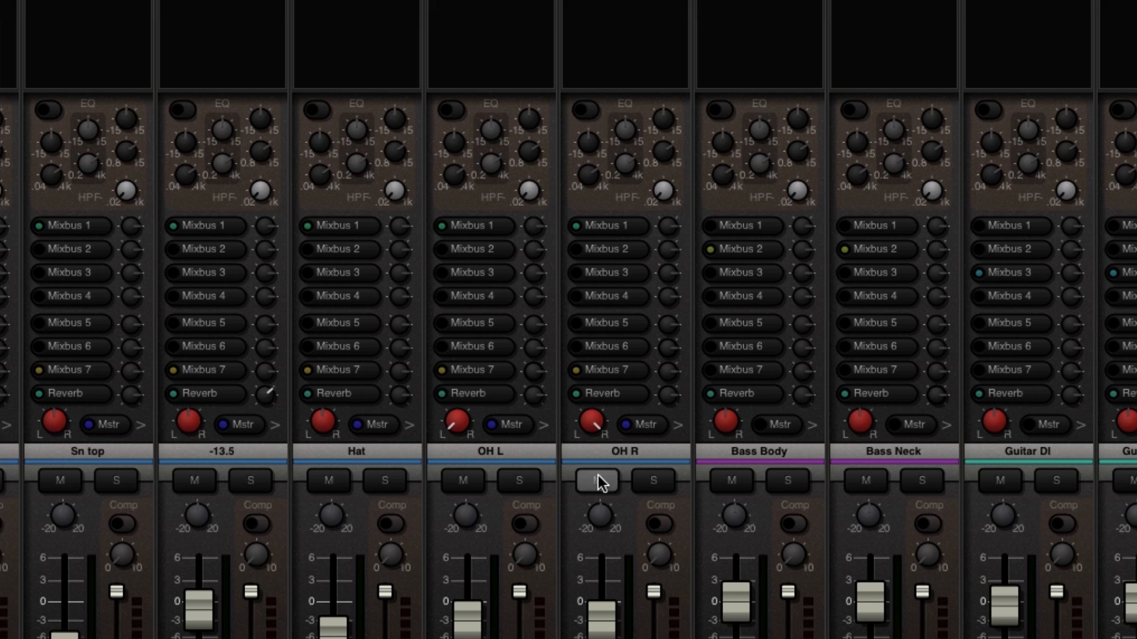
pyautogui.scroll(5, 936, 395)
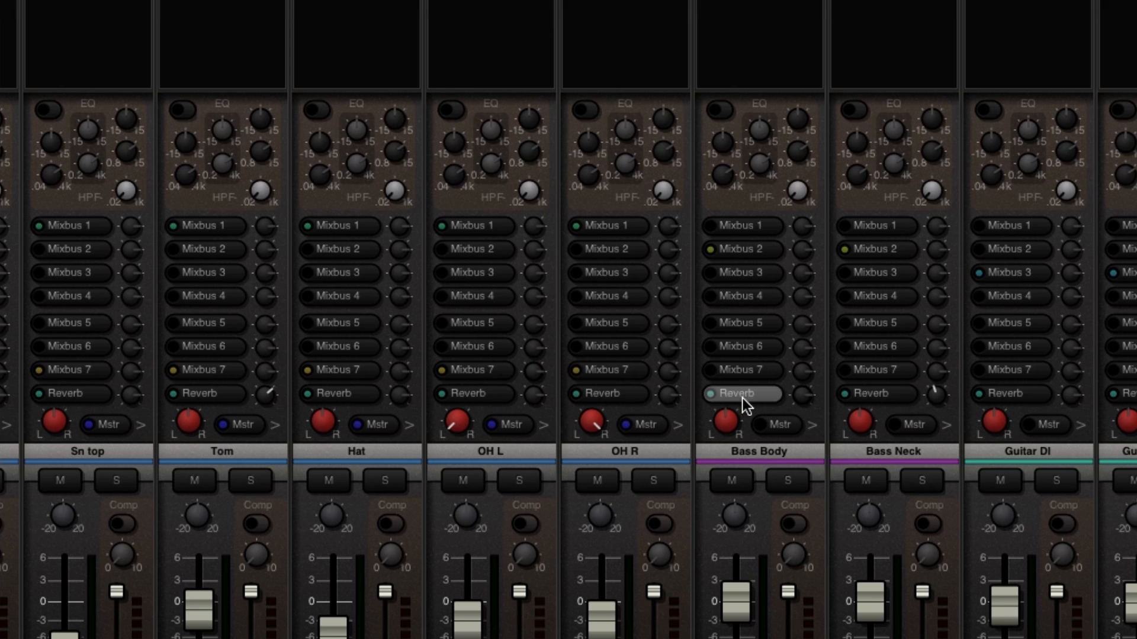
pyautogui.scroll(-3, 796, 400)
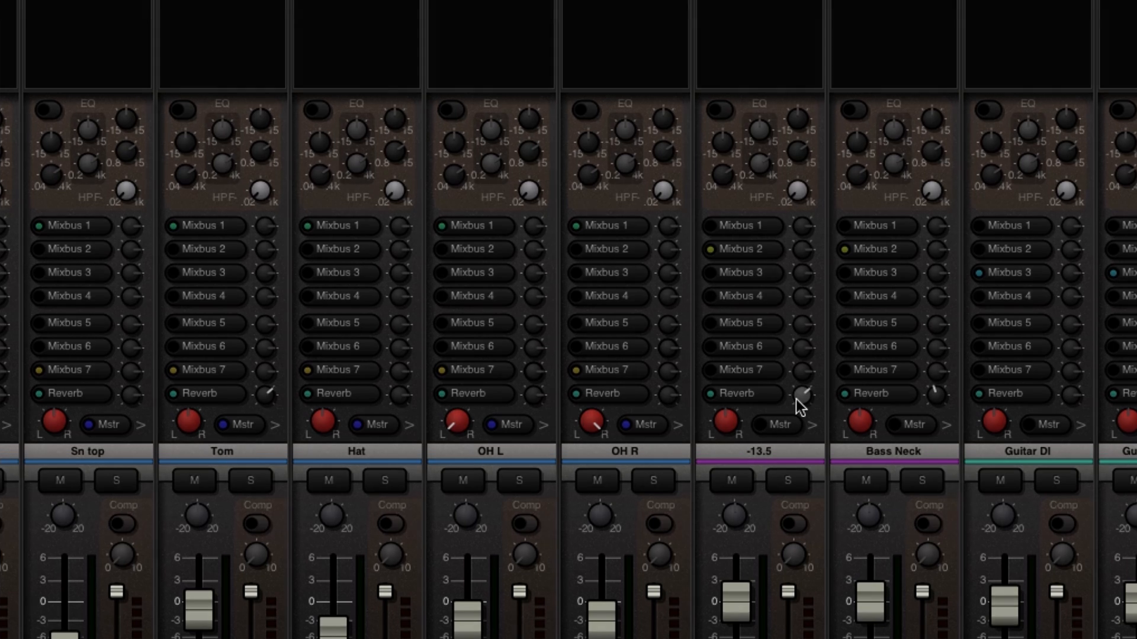